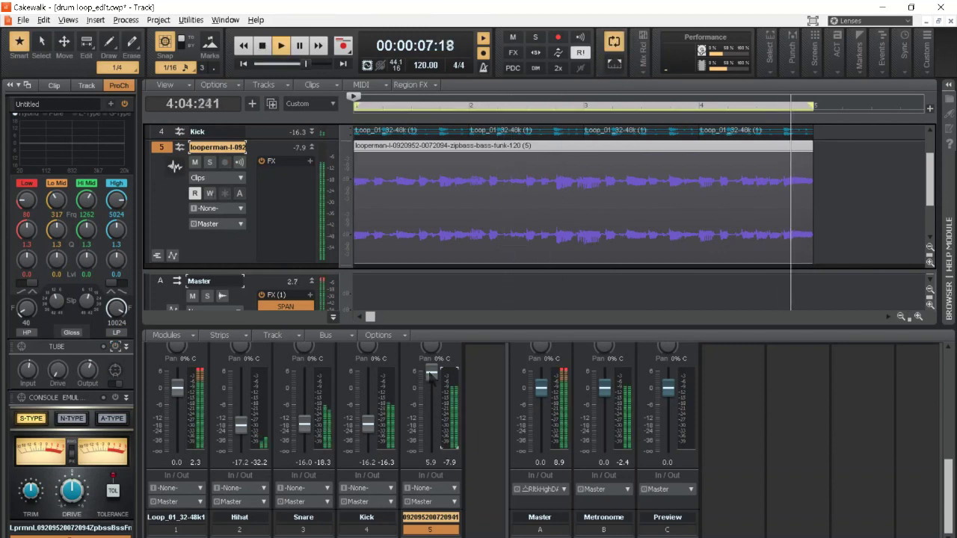
Step: Lower the bass track's volume fader to about 0 dB and raise its input gain to 7.1
{"action": "left_click_drag", "start_coordinate": [431, 374], "coordinate": [431, 387]}
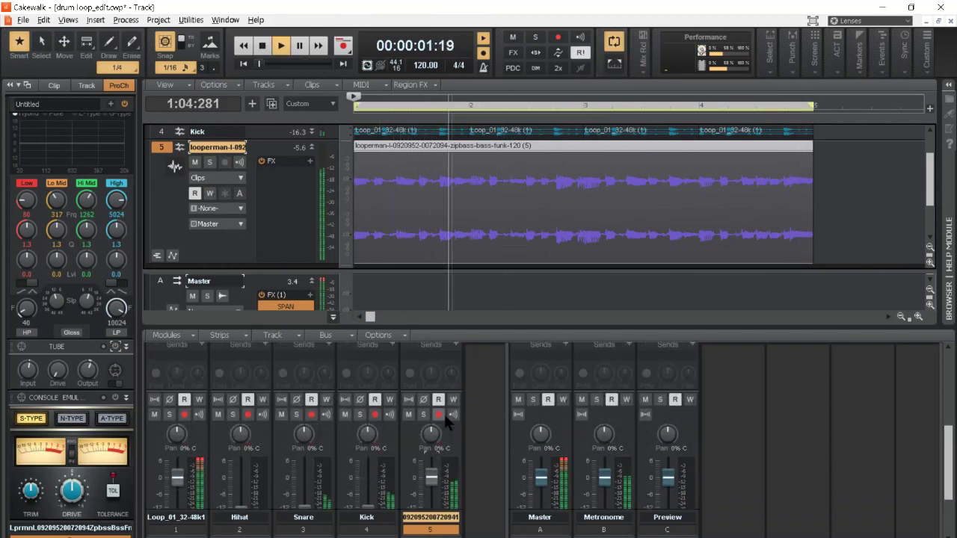
{"action": "scroll", "coordinate": [443, 420], "scroll_direction": "up", "scroll_amount": 5}
{"action": "scroll", "coordinate": [443, 419], "scroll_direction": "up", "scroll_amount": 2}
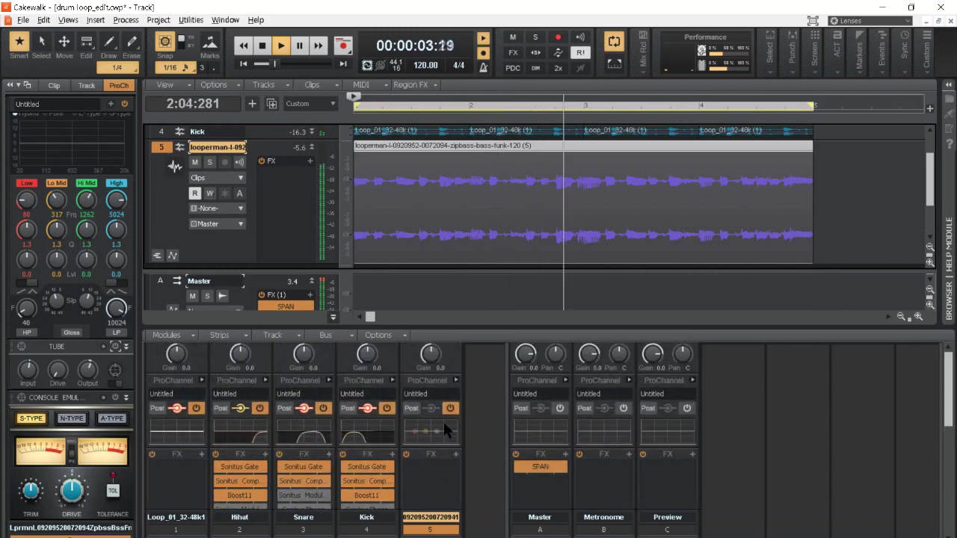
{"action": "mouse_move", "coordinate": [431, 353]}
{"action": "left_mouse_down"}
{"action": "mouse_move", "coordinate": [431, 320]}
{"action": "mouse_move", "coordinate": [431, 336]}
{"action": "left_mouse_up"}
{"action": "left_click_drag", "start_coordinate": [433, 357], "coordinate": [430, 362]}
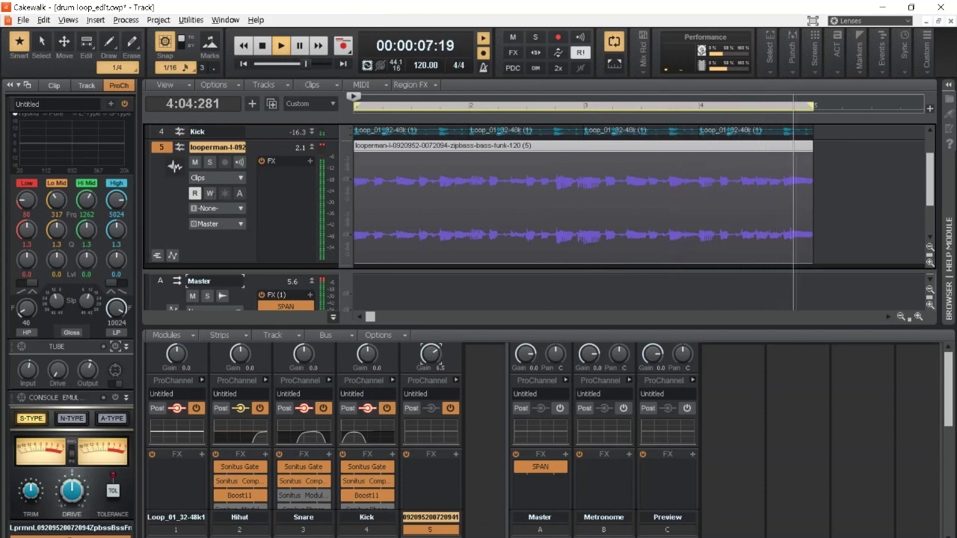
{"action": "left_click_drag", "start_coordinate": [430, 364], "coordinate": [431, 365]}
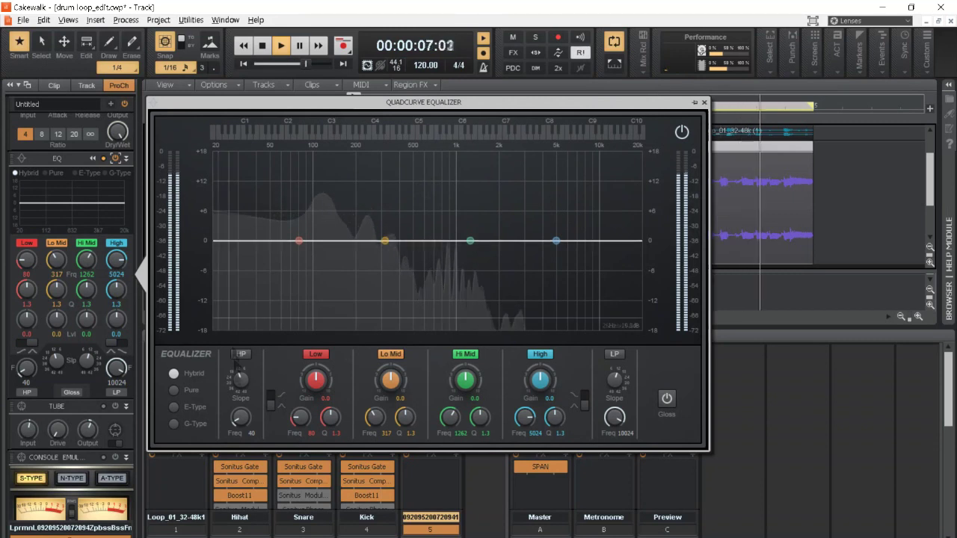
Step: Enable the high-pass filter in the bass track's equalizer, steepen its slope and set its frequency to 20 Hz
{"action": "left_click", "coordinate": [241, 355]}
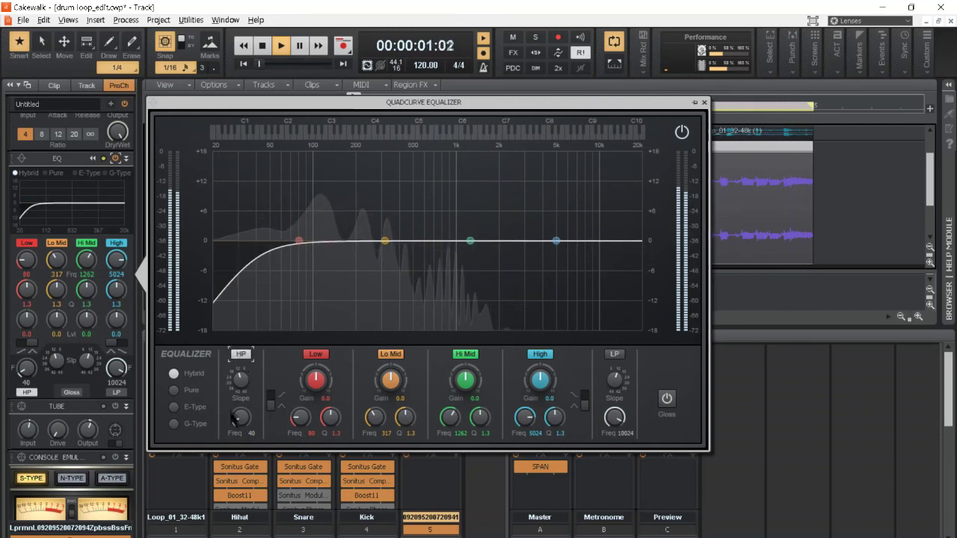
{"action": "left_click_drag", "start_coordinate": [239, 385], "coordinate": [239, 411]}
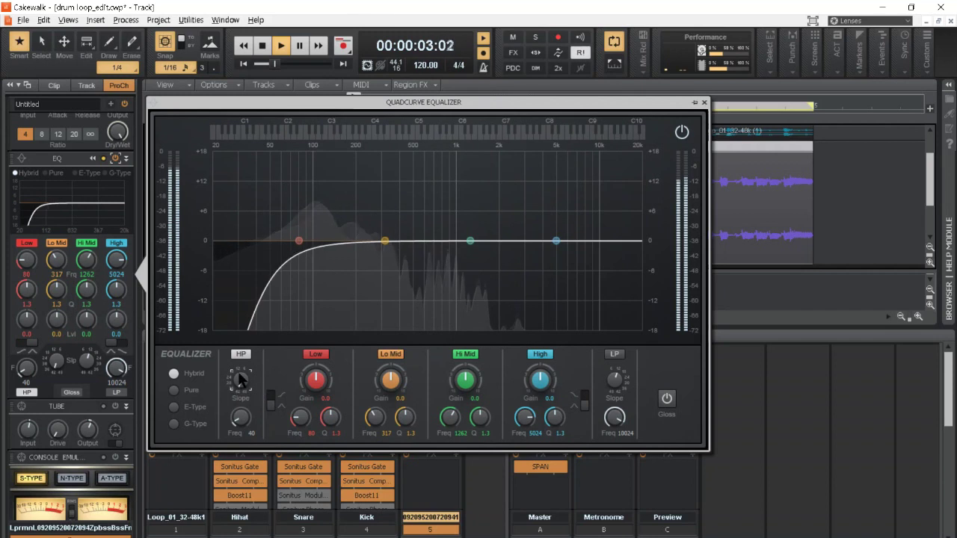
{"action": "left_click_drag", "start_coordinate": [241, 417], "coordinate": [240, 430]}
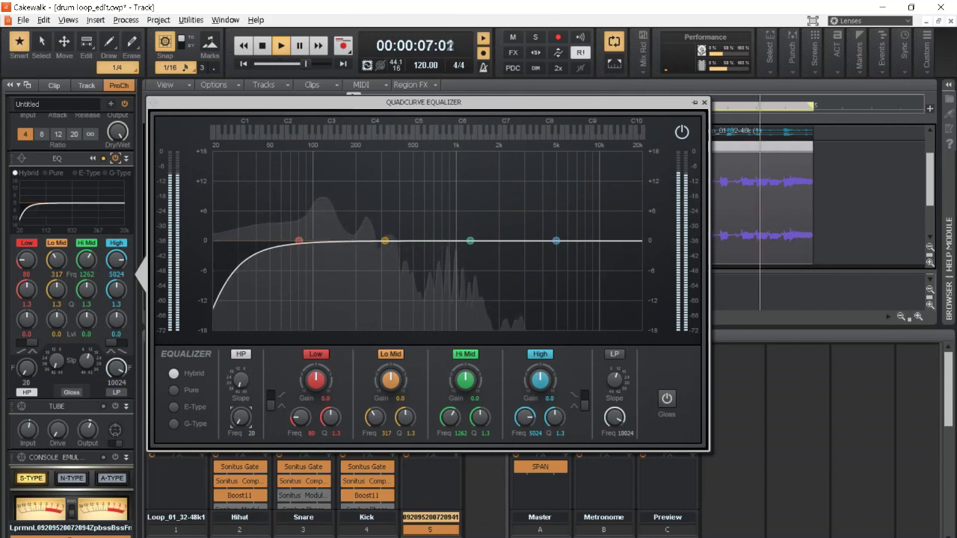
Step: Boost the bass equalizer's Low band by 5.3 dB at 61 Hz and close the equalizer window
{"action": "left_click_drag", "start_coordinate": [299, 416], "coordinate": [293, 423]}
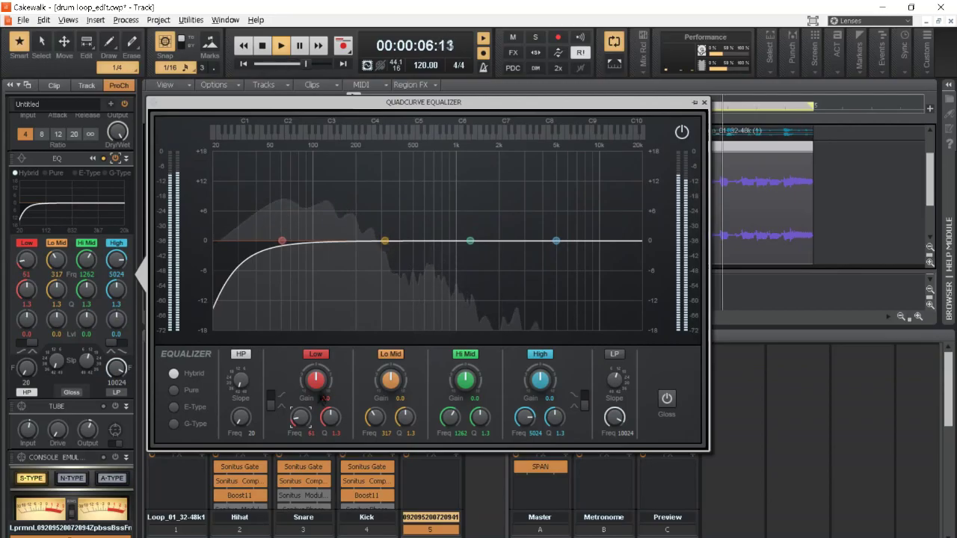
{"action": "left_click_drag", "start_coordinate": [315, 381], "coordinate": [316, 371]}
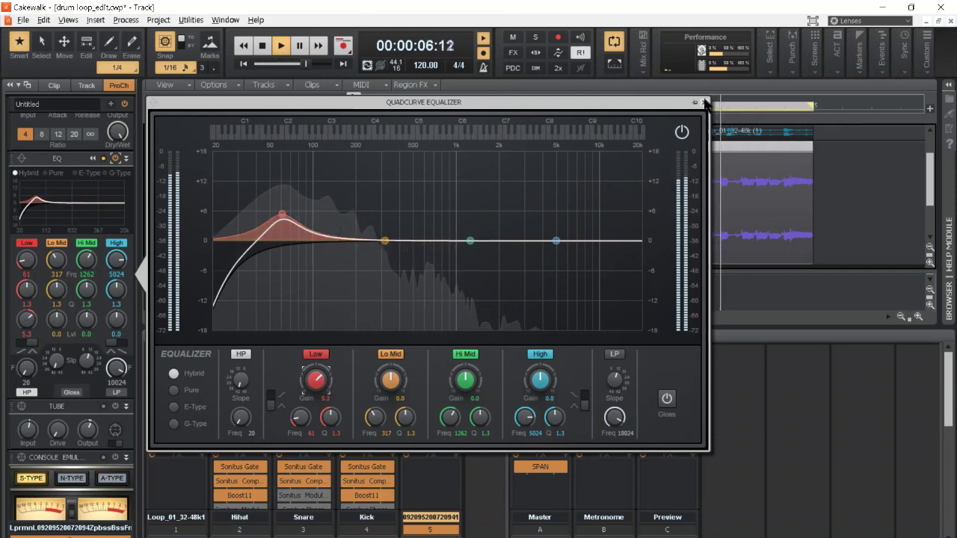
{"action": "left_click", "coordinate": [704, 102]}
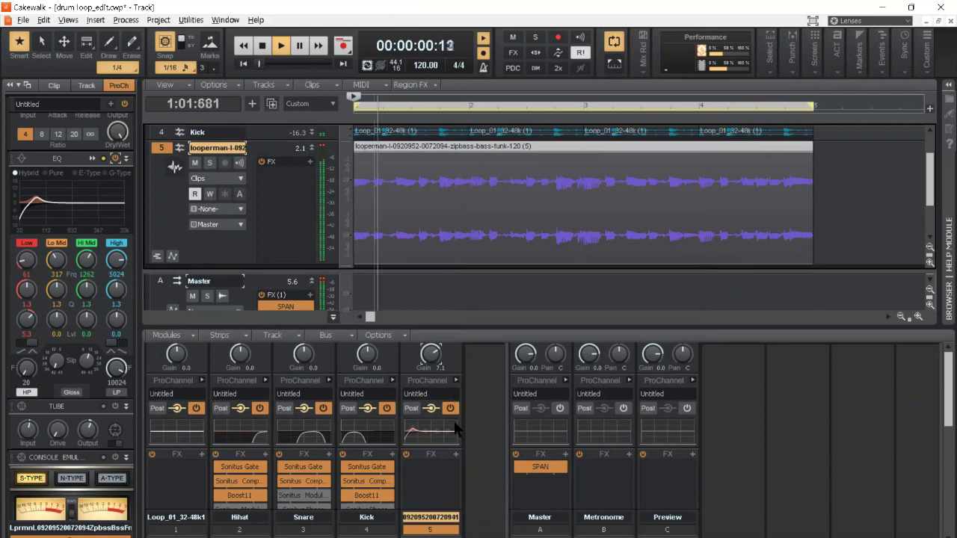
Step: Solo the bass track and reopen its expanded QuadCurve equalizer
{"action": "scroll", "coordinate": [452, 444], "scroll_direction": "down", "scroll_amount": 3}
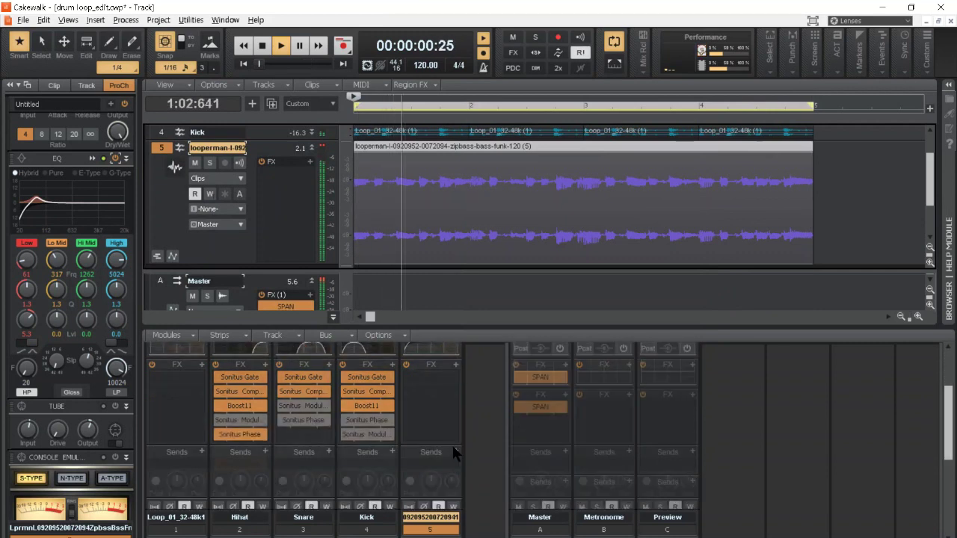
{"action": "left_click", "coordinate": [210, 163]}
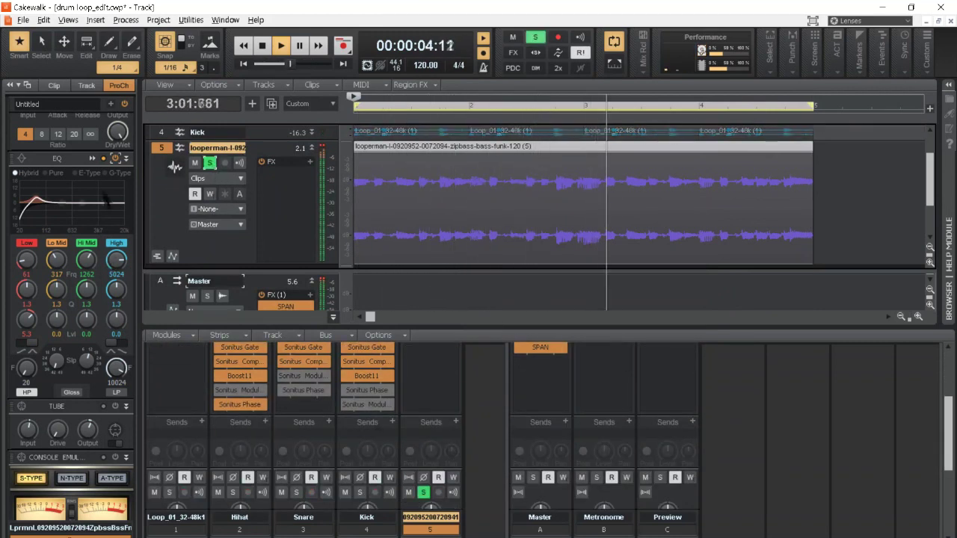
{"action": "left_click", "coordinate": [93, 158]}
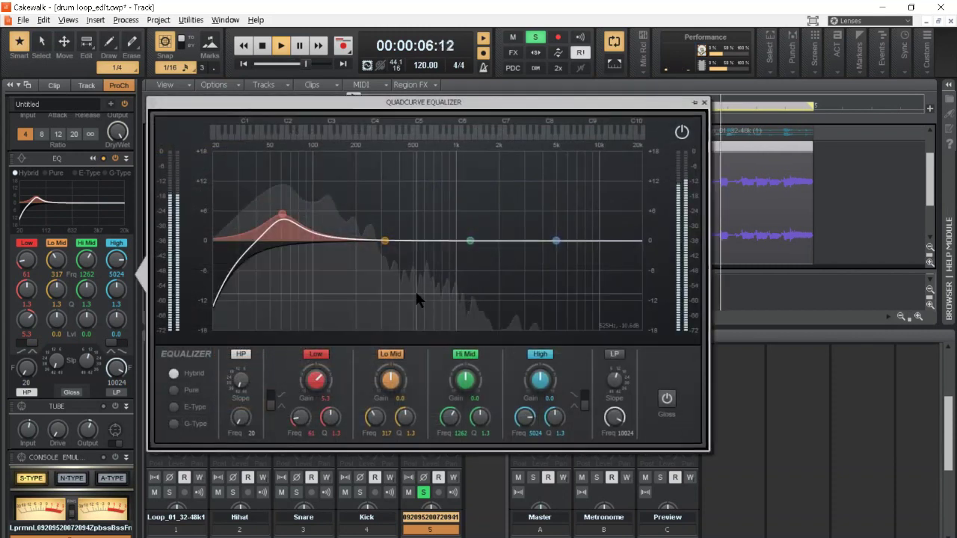
{"action": "key", "text": "Escape"}
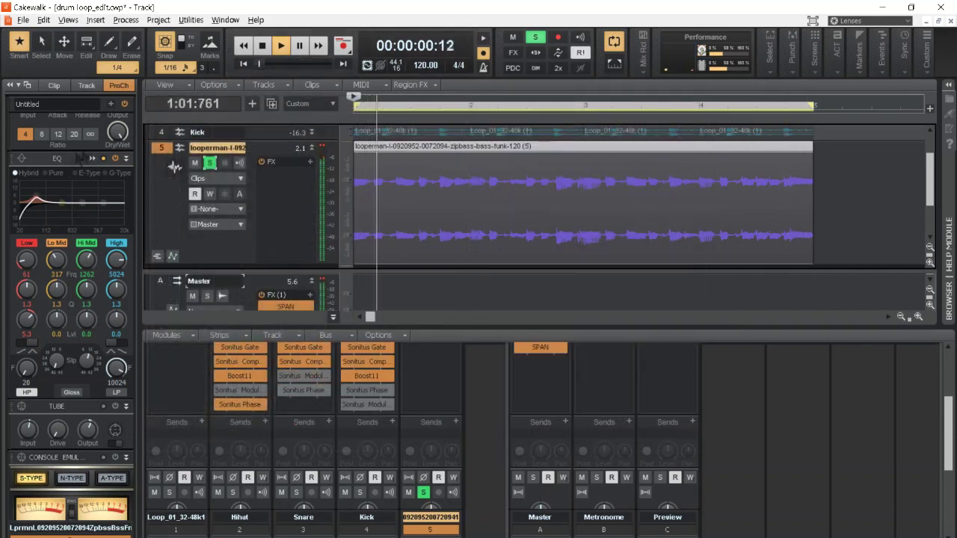
{"action": "left_click", "coordinate": [93, 158]}
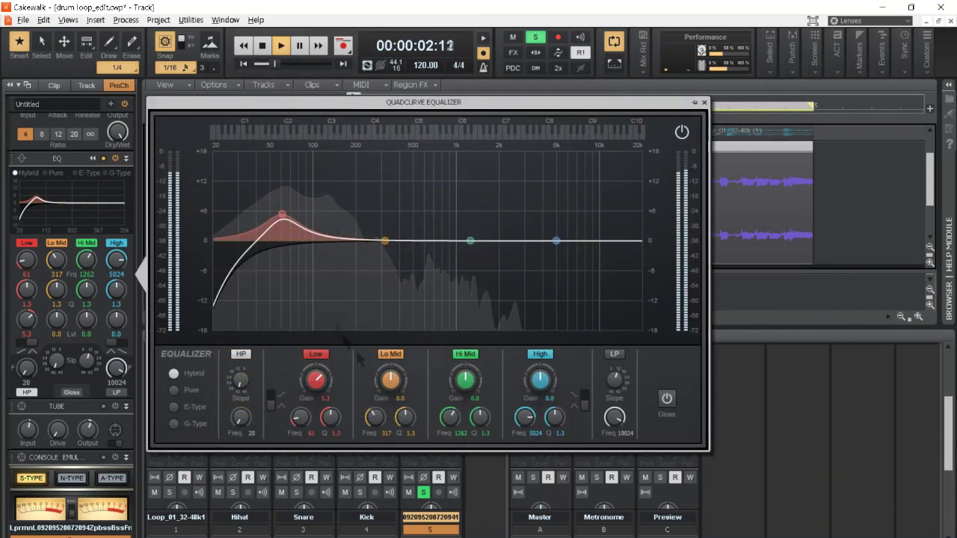
Step: Compare the bass with the Low band off and on, and set that band's gain to 4.3 dB
{"action": "left_click", "coordinate": [318, 355]}
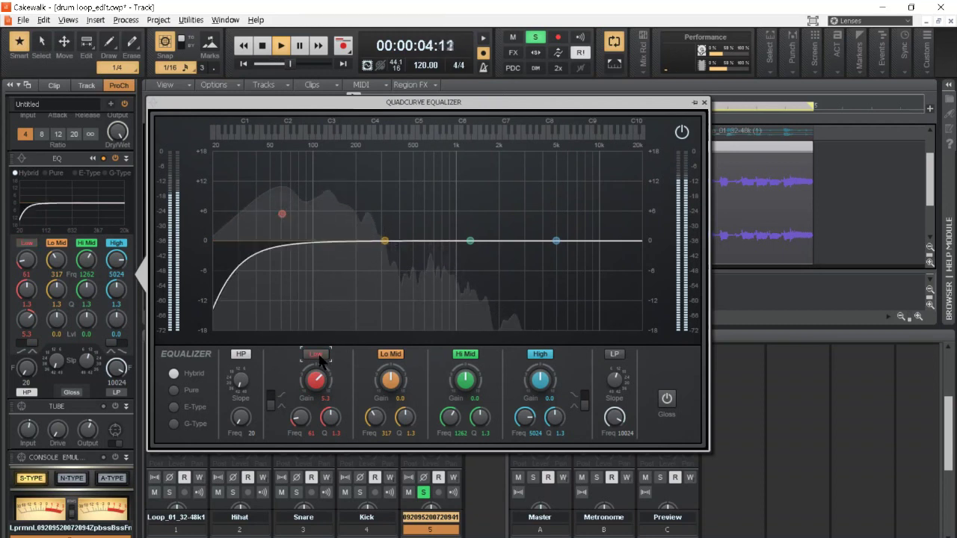
{"action": "left_click", "coordinate": [317, 355]}
{"action": "mouse_move", "coordinate": [316, 380]}
{"action": "left_mouse_down"}
{"action": "mouse_move", "coordinate": [317, 398]}
{"action": "mouse_move", "coordinate": [314, 382]}
{"action": "left_mouse_up"}
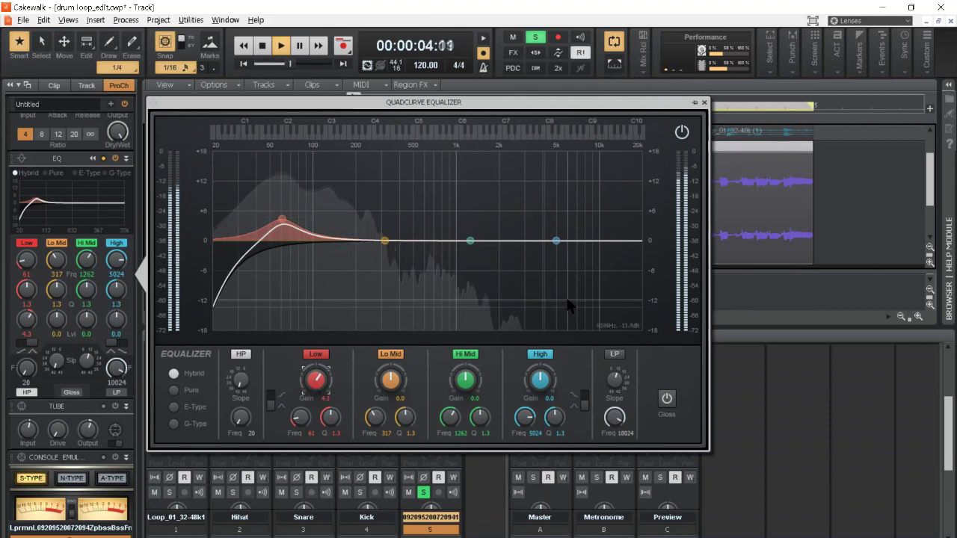
Step: Narrow the Lo Mid band to a Q of 7.2 and sweep it with a strong boost to 171 Hz
{"action": "left_click_drag", "start_coordinate": [383, 240], "coordinate": [366, 178]}
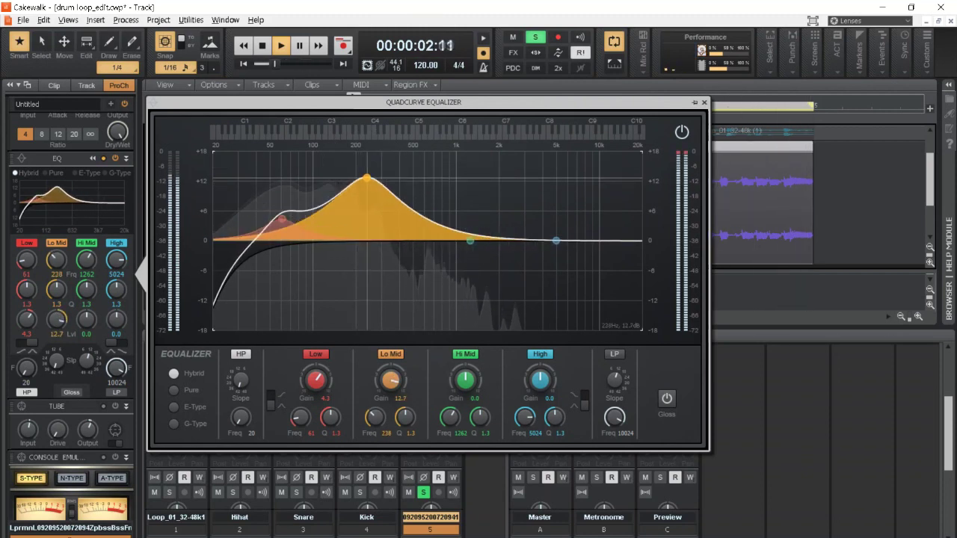
{"action": "scroll", "coordinate": [367, 178], "scroll_direction": "up", "scroll_amount": 2}
{"action": "scroll", "coordinate": [384, 239], "scroll_direction": "up", "scroll_amount": 1}
{"action": "left_click_drag", "start_coordinate": [382, 240], "coordinate": [335, 158]}
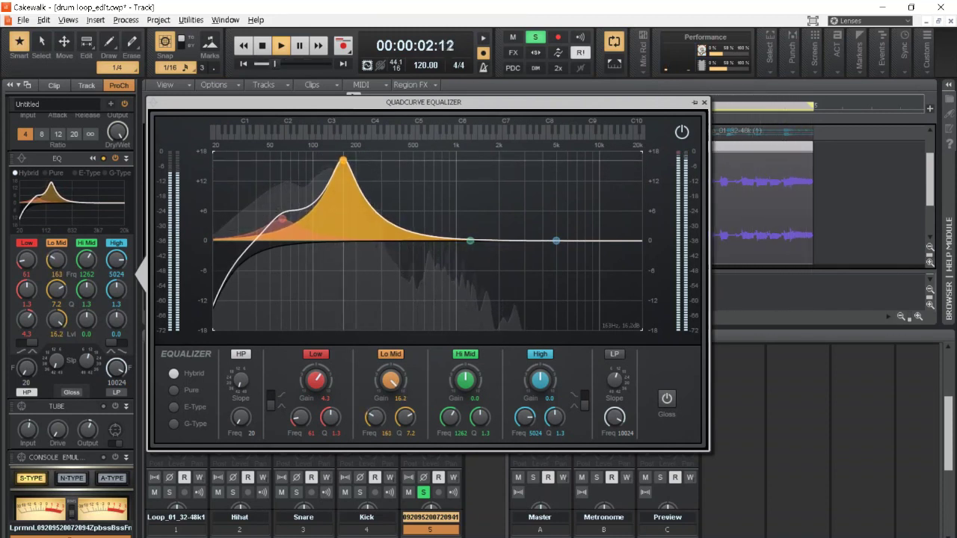
{"action": "mouse_move", "coordinate": [344, 160]}
{"action": "left_mouse_down"}
{"action": "mouse_move", "coordinate": [332, 198]}
{"action": "mouse_move", "coordinate": [336, 168]}
{"action": "mouse_move", "coordinate": [302, 159]}
{"action": "mouse_move", "coordinate": [347, 163]}
{"action": "left_mouse_up"}
Step: Turn the Lo Mid band into a cut with a gain of -4.1 dB and close the equalizer
{"action": "left_click_drag", "start_coordinate": [389, 381], "coordinate": [390, 427]}
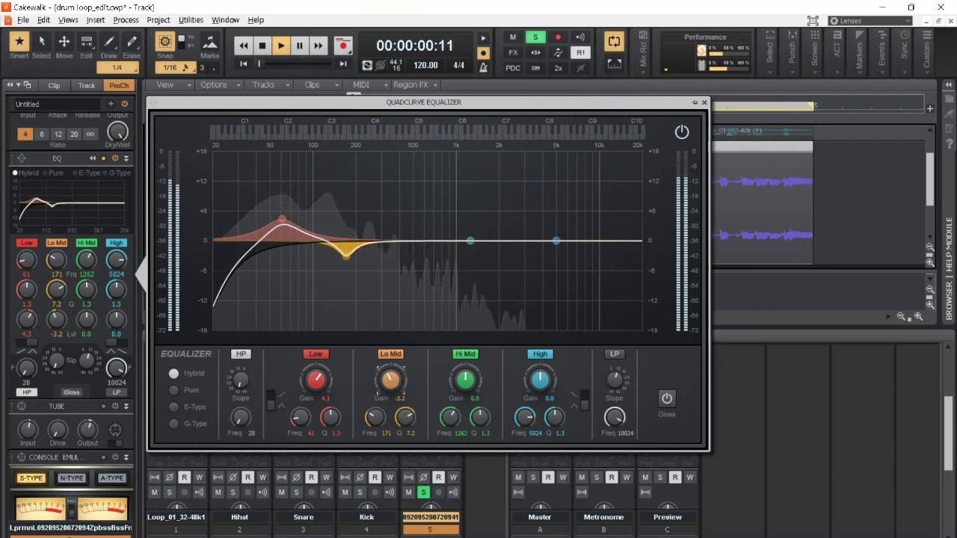
{"action": "left_click_drag", "start_coordinate": [390, 380], "coordinate": [389, 384]}
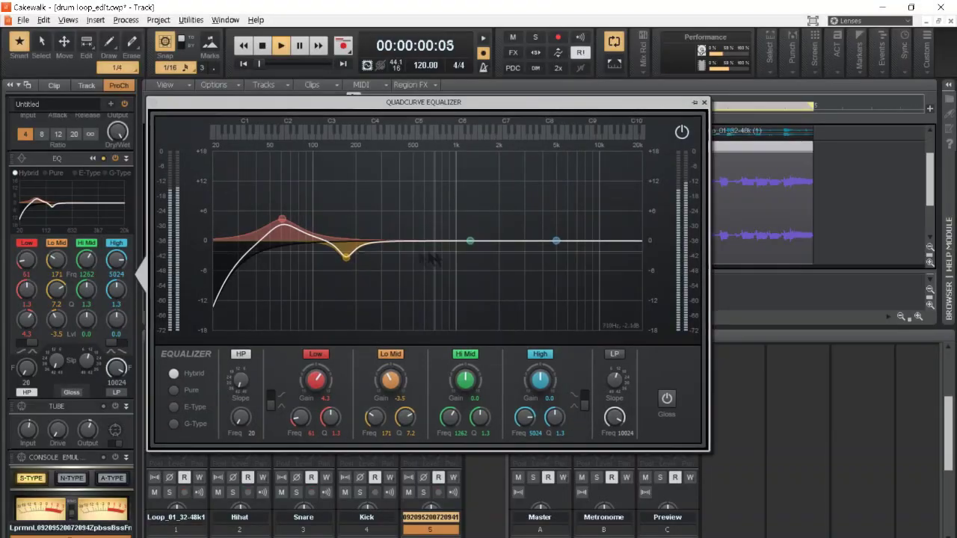
{"action": "left_click_drag", "start_coordinate": [347, 260], "coordinate": [347, 257]}
{"action": "left_click_drag", "start_coordinate": [390, 380], "coordinate": [390, 383]}
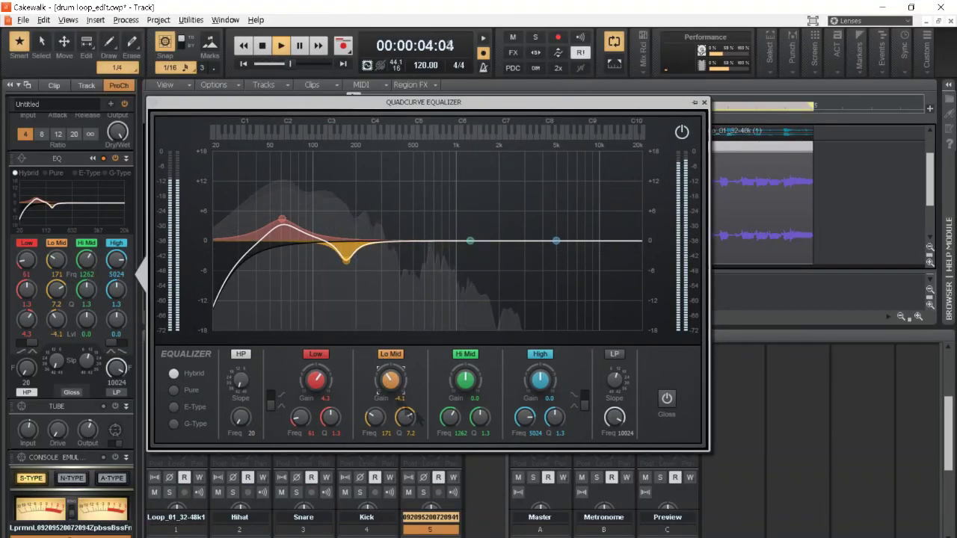
{"action": "left_click", "coordinate": [480, 5]}
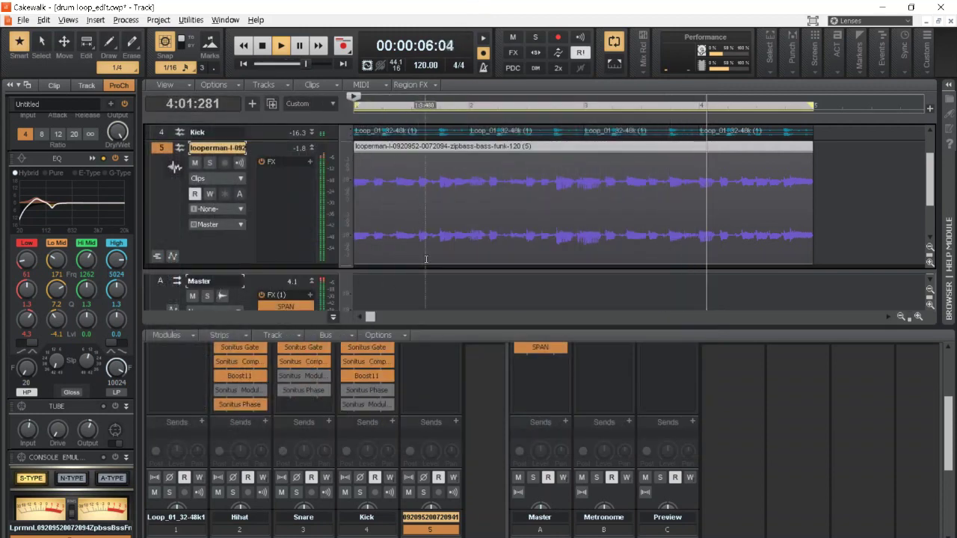
Step: Solo the bass track again and bring its expanded equalizer back up
{"action": "scroll", "coordinate": [376, 439], "scroll_direction": "up", "scroll_amount": 3}
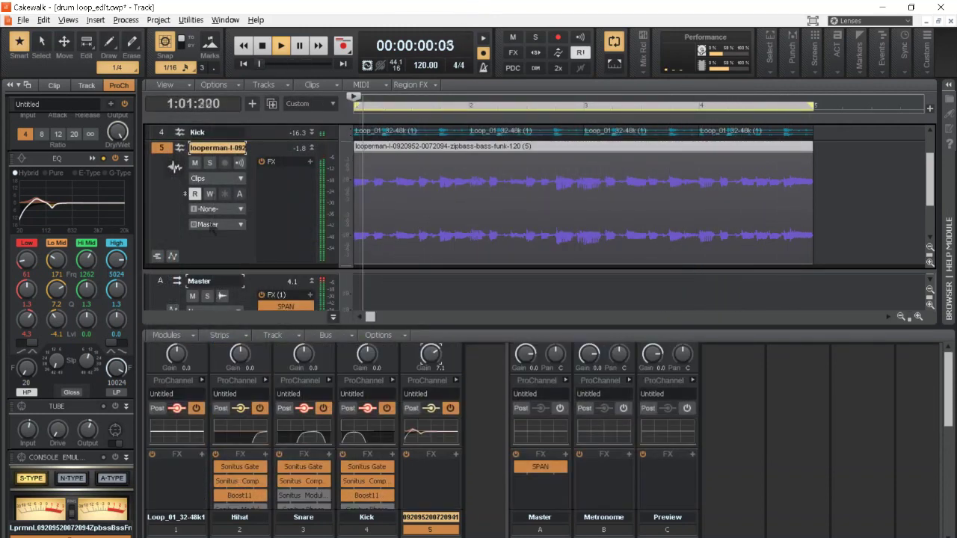
{"action": "left_click", "coordinate": [209, 163]}
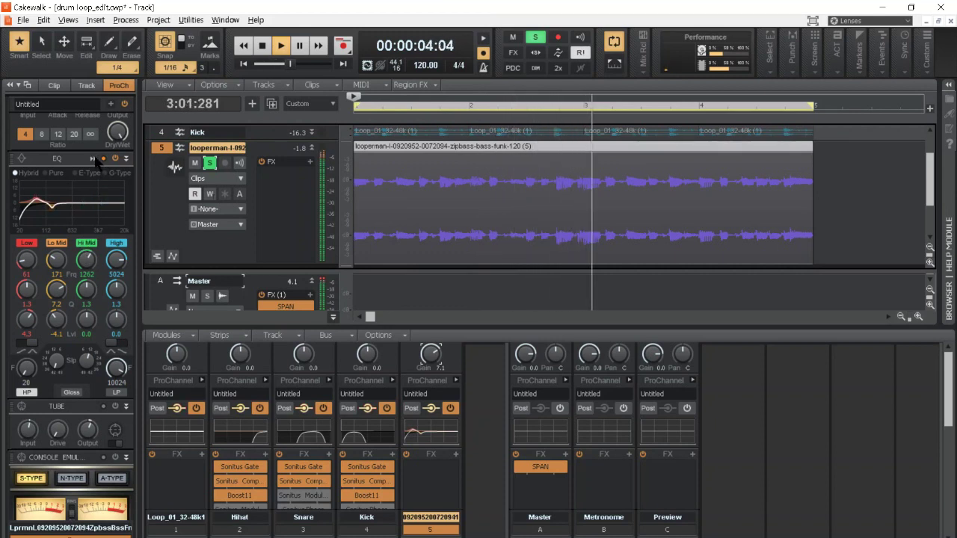
{"action": "double_click", "coordinate": [93, 224]}
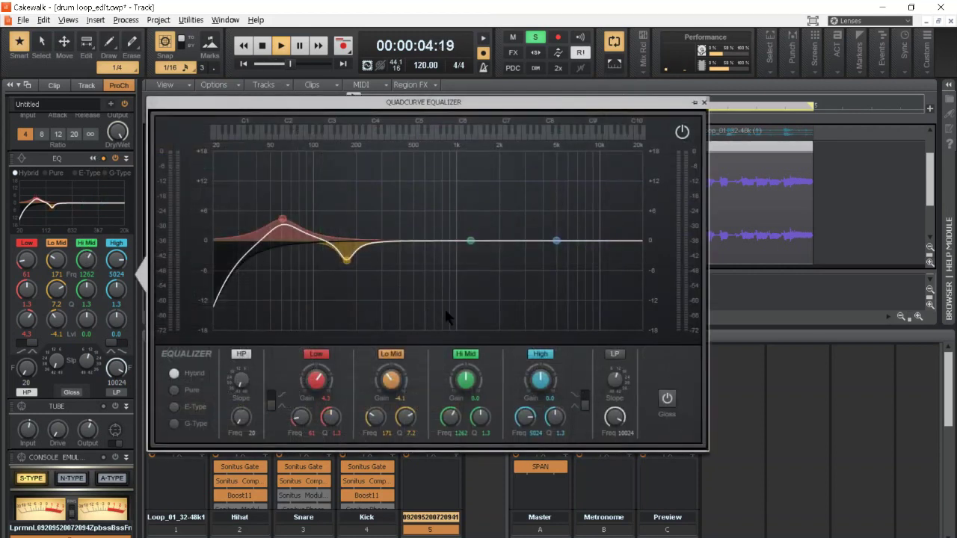
Step: Compare the soloed bass with the whole equalizer bypassed and enabled
{"action": "left_click", "coordinate": [680, 134]}
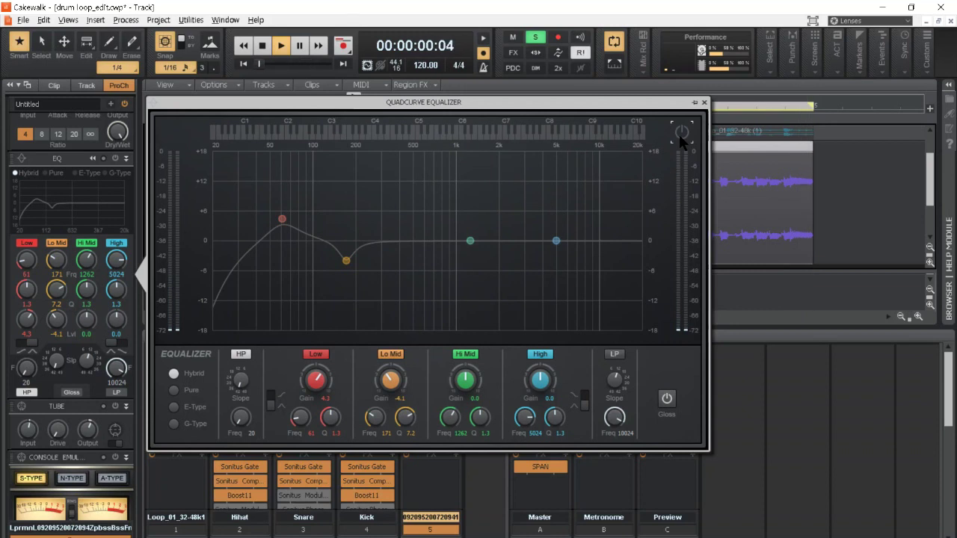
{"action": "left_click", "coordinate": [681, 133]}
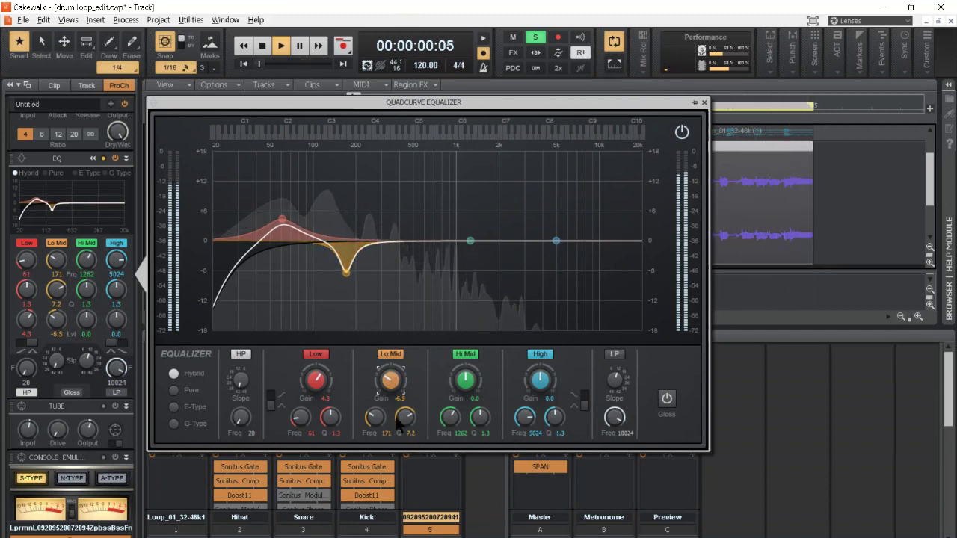
{"action": "key", "text": "XF86AudioRaiseVolume"}
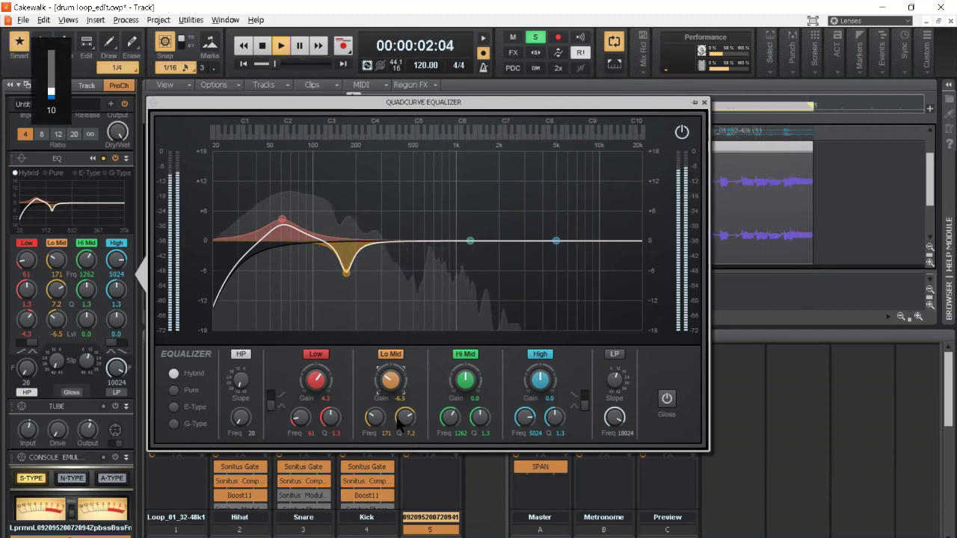
{"action": "left_click", "coordinate": [682, 133]}
{"action": "left_click", "coordinate": [682, 132]}
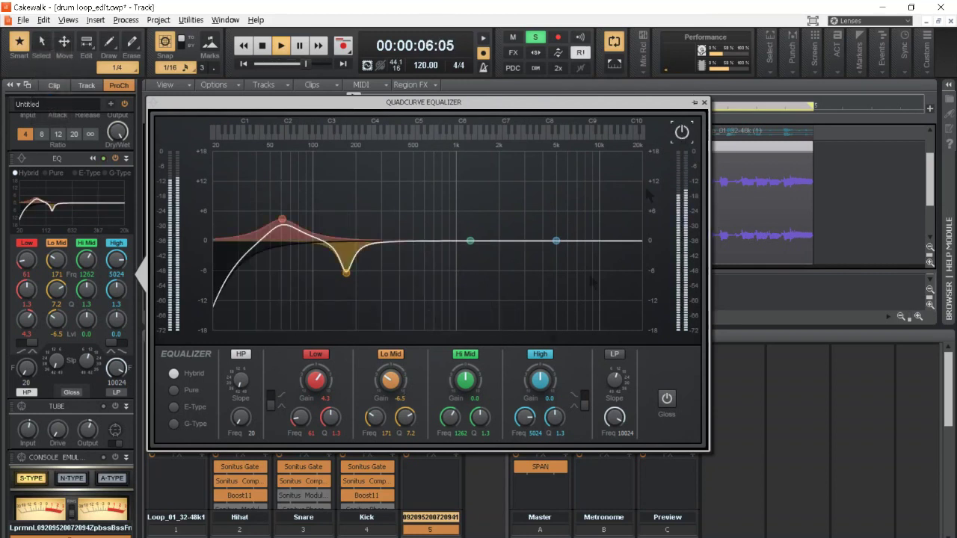
Step: Set the Lo Mid band's Q to 4.9 and gain to -5.6 dB, then compare it with the equalizer bypassed
{"action": "left_click_drag", "start_coordinate": [406, 417], "coordinate": [405, 426]}
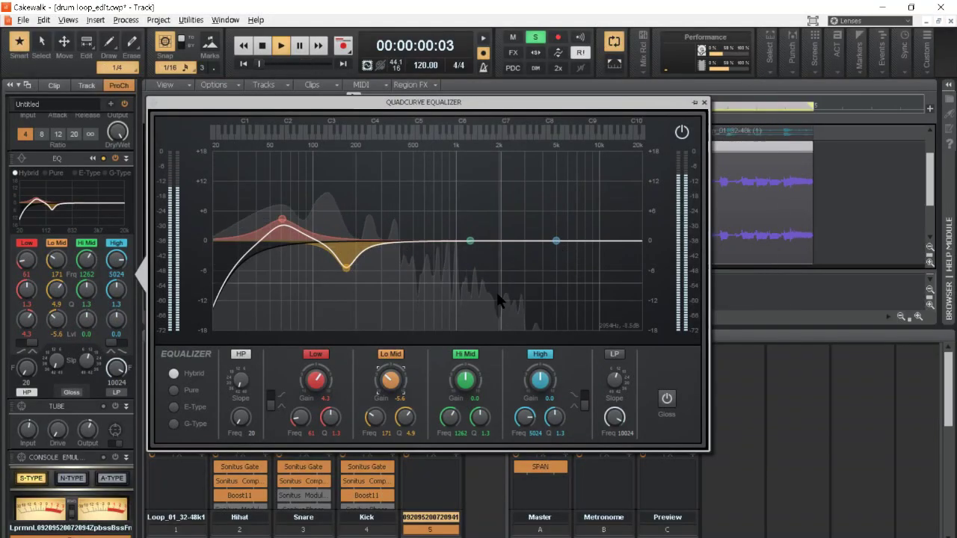
{"action": "left_click", "coordinate": [682, 132]}
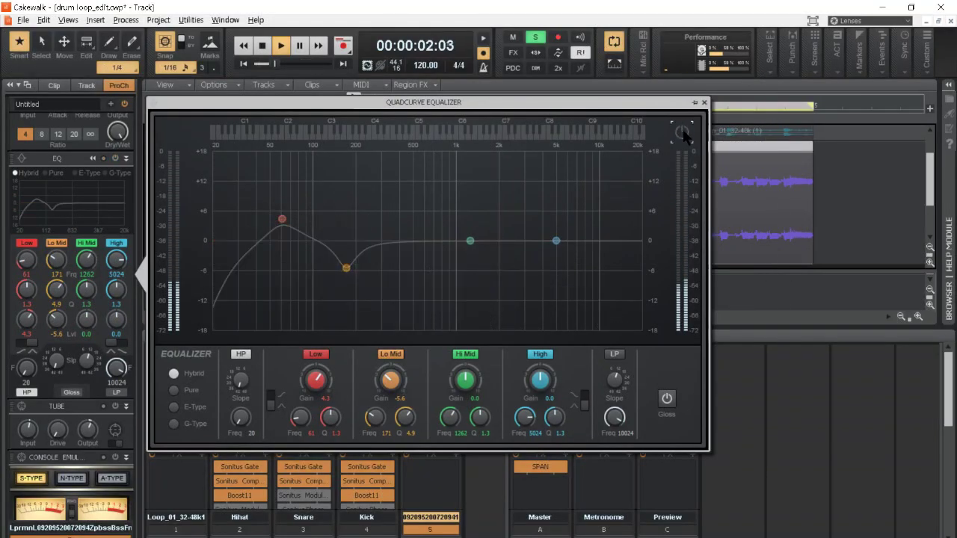
{"action": "left_click", "coordinate": [682, 132]}
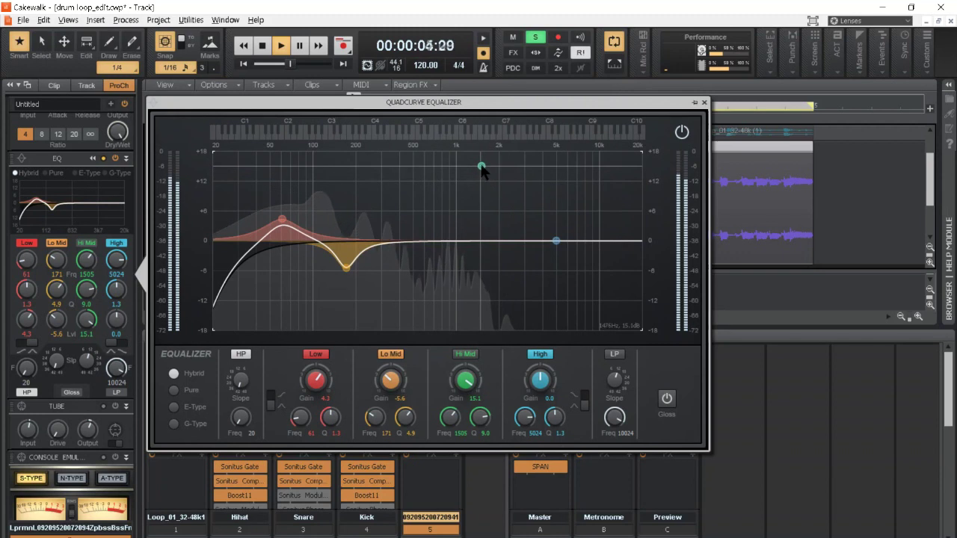
Step: Sweep the Hi Mid band with an 18 dB boost at Q 9.0 and settle its frequency at 809 Hz
{"action": "left_click_drag", "start_coordinate": [481, 166], "coordinate": [401, 155]}
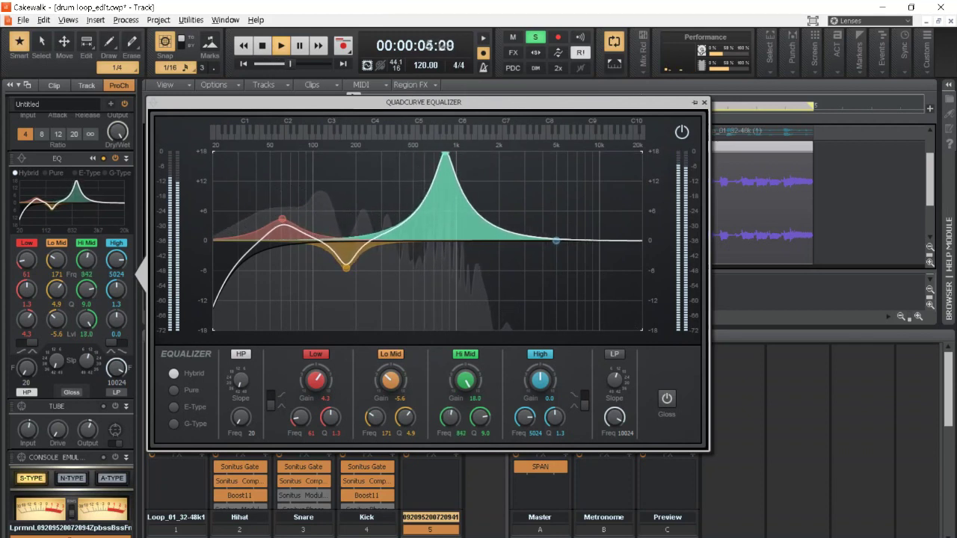
{"action": "mouse_move", "coordinate": [456, 154]}
{"action": "left_mouse_down"}
{"action": "mouse_move", "coordinate": [469, 154]}
{"action": "mouse_move", "coordinate": [444, 154]}
{"action": "left_mouse_up"}
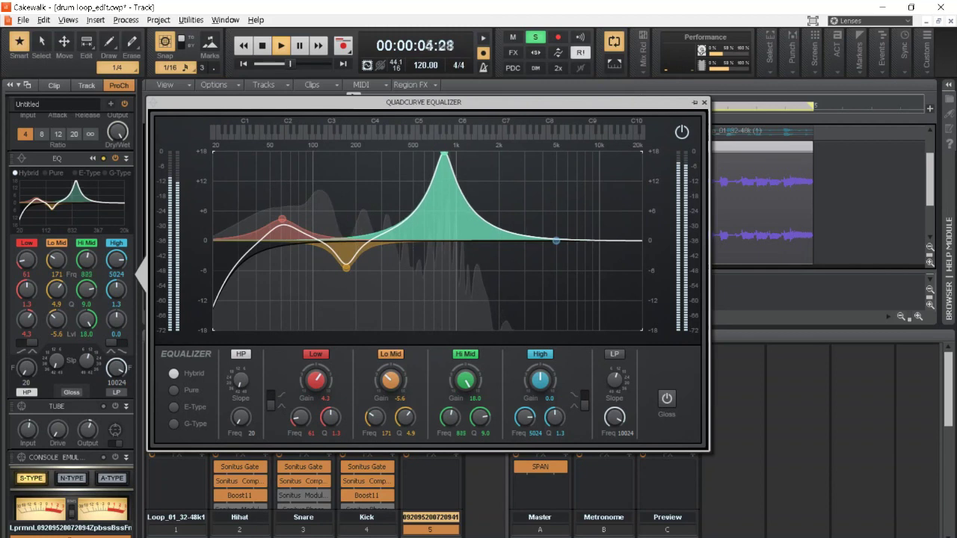
{"action": "left_click_drag", "start_coordinate": [445, 154], "coordinate": [443, 154]}
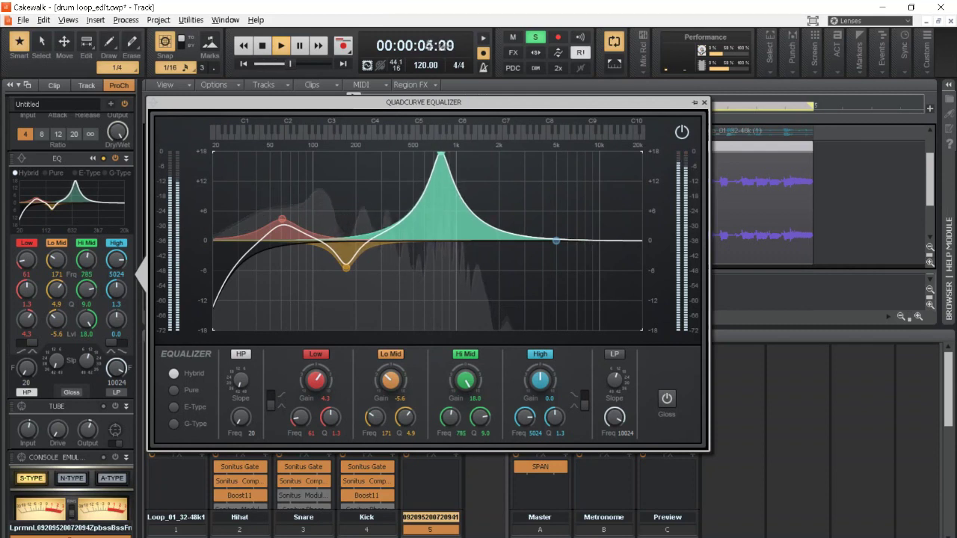
{"action": "left_click_drag", "start_coordinate": [444, 154], "coordinate": [443, 154]}
Step: Turn the Hi Mid band into a cut with gain -4.0 dB and Q 7.7, compare it bypassed, and close the expanded equalizer
{"action": "left_click_drag", "start_coordinate": [465, 380], "coordinate": [465, 411]}
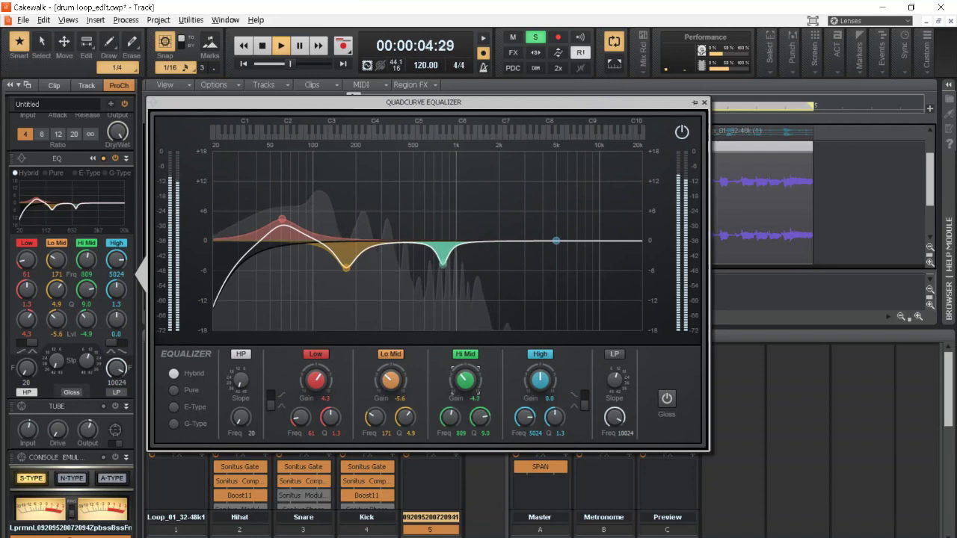
{"action": "left_click_drag", "start_coordinate": [465, 380], "coordinate": [464, 379]}
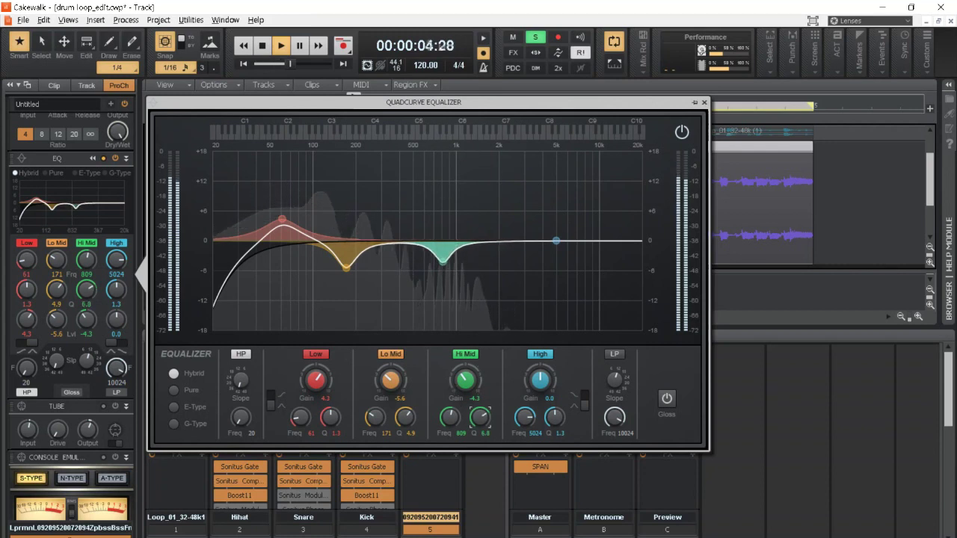
{"action": "left_click_drag", "start_coordinate": [474, 385], "coordinate": [473, 394]}
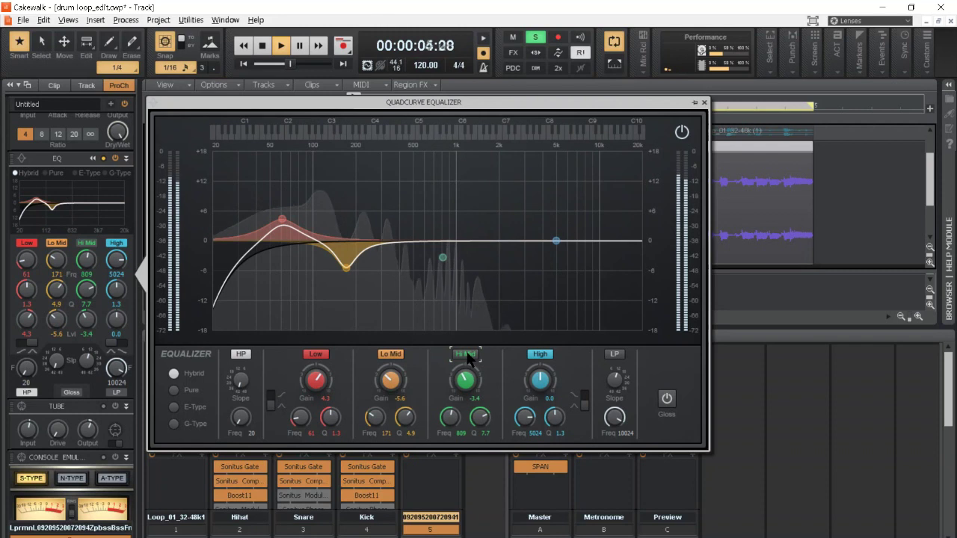
{"action": "left_click_drag", "start_coordinate": [463, 380], "coordinate": [462, 383]}
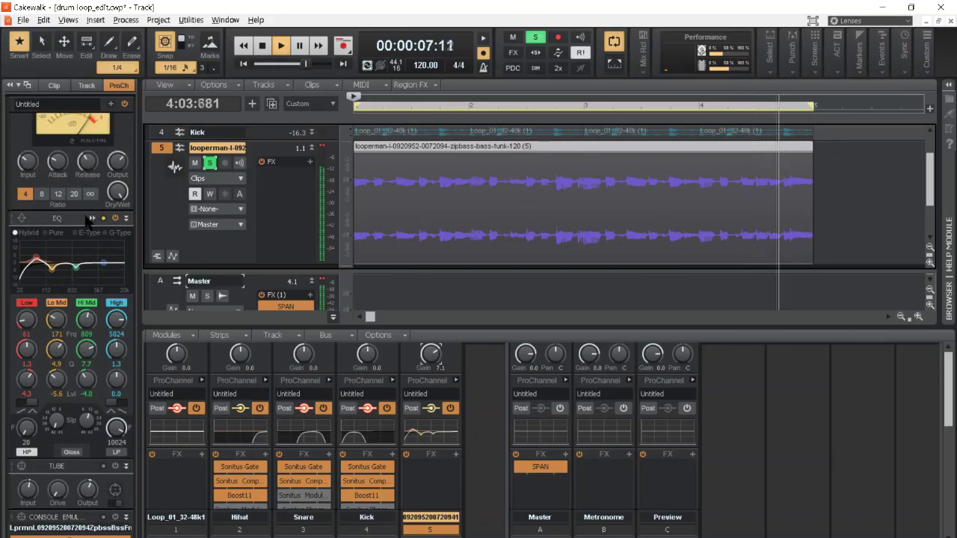
Step: Enable the bass track's ProChannel compressor and move it after the EQ in the module chain
{"action": "scroll", "coordinate": [88, 222], "scroll_direction": "up", "scroll_amount": 2}
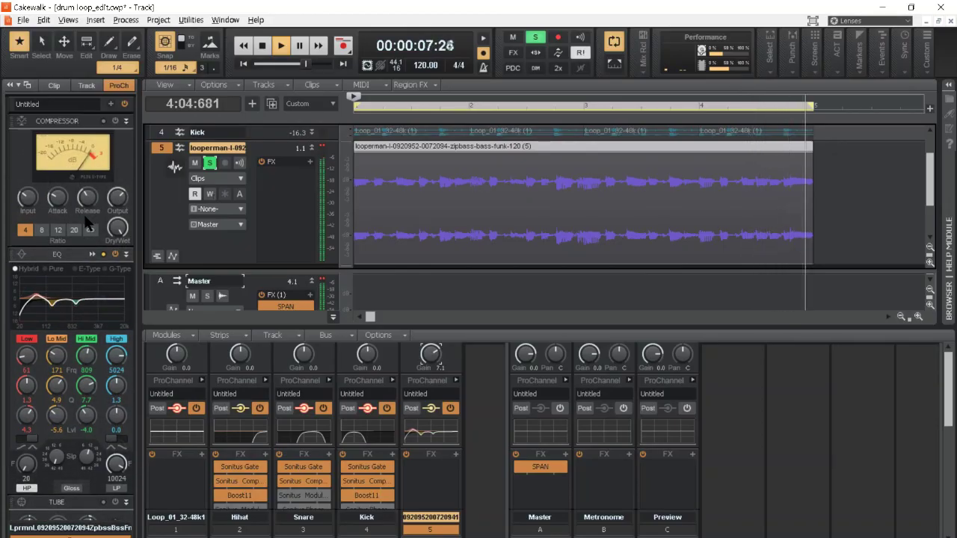
{"action": "left_click", "coordinate": [114, 121]}
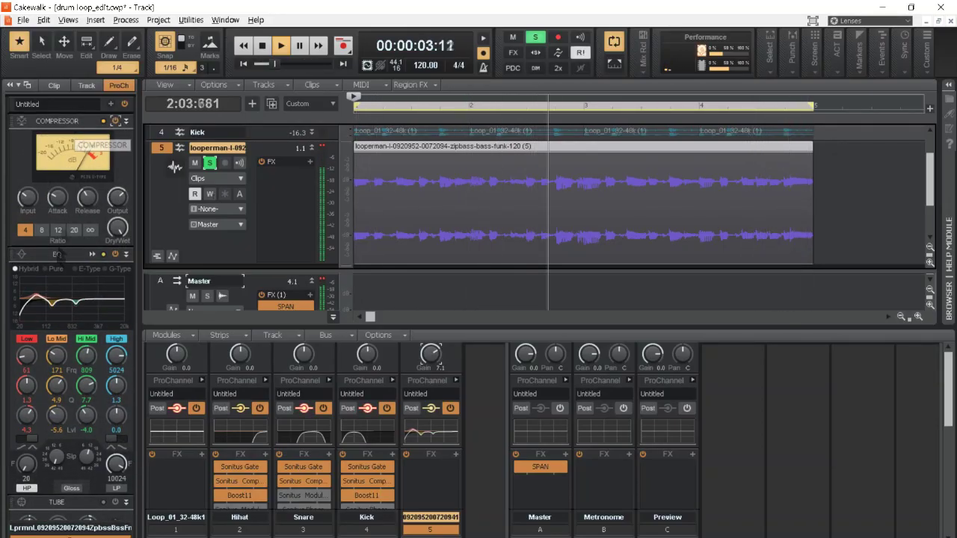
{"action": "left_click_drag", "start_coordinate": [71, 140], "coordinate": [59, 389]}
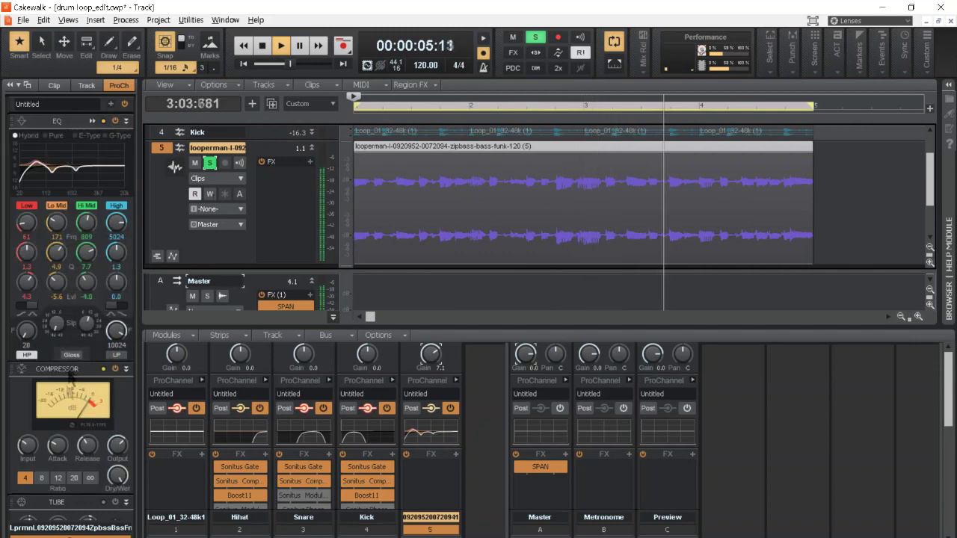
{"action": "scroll", "coordinate": [59, 443], "scroll_direction": "down", "scroll_amount": 1}
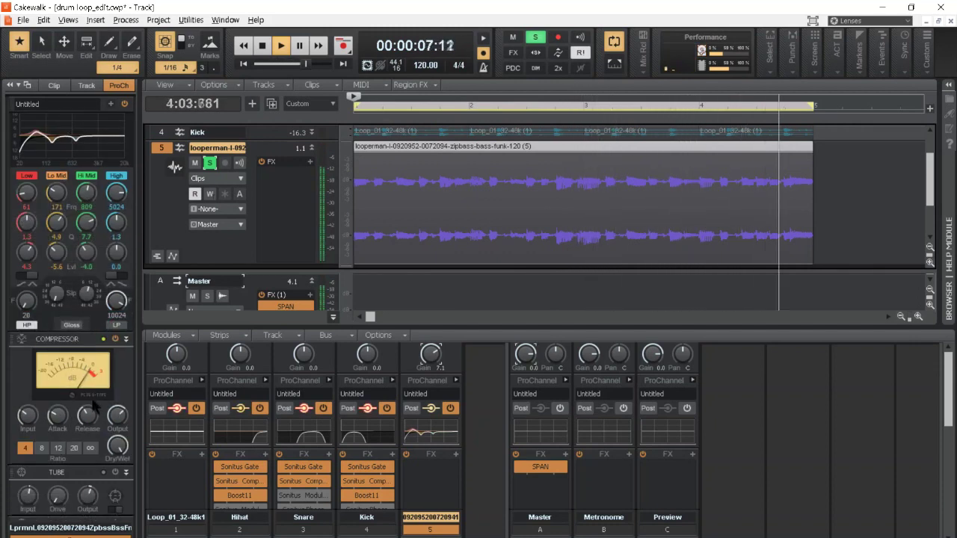
Step: Set the compressor's input to 3.4 dB and its attack to 1.0 ms
{"action": "left_click_drag", "start_coordinate": [27, 416], "coordinate": [27, 412]}
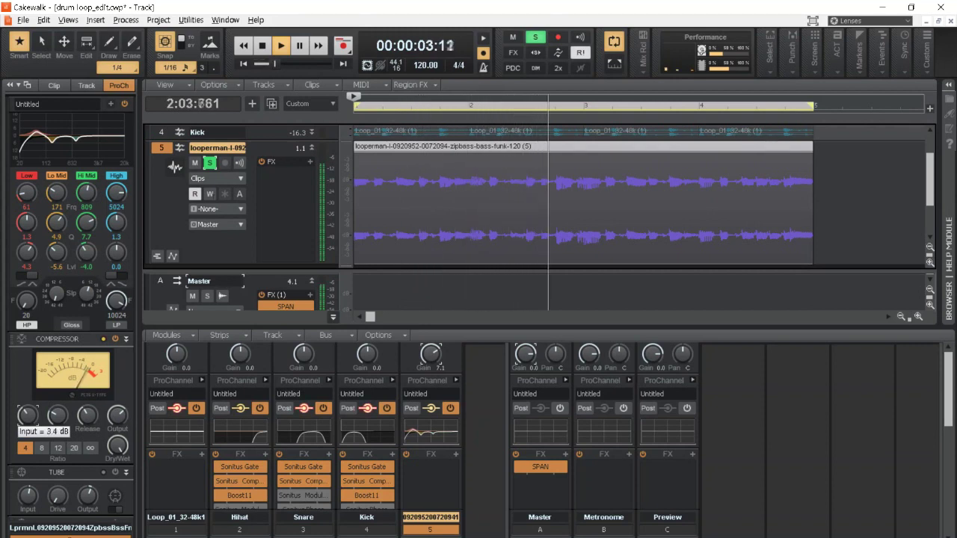
{"action": "mouse_move", "coordinate": [56, 416]}
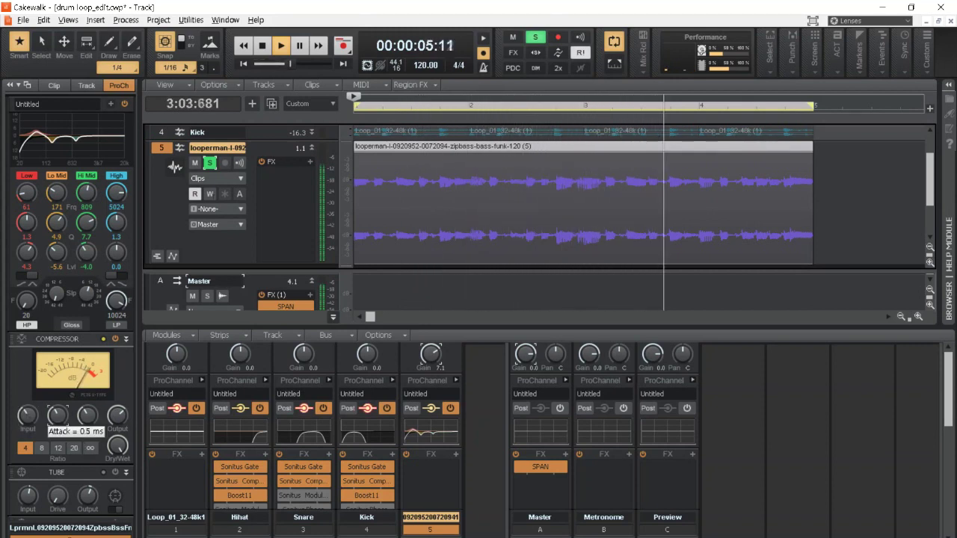
{"action": "left_click_drag", "start_coordinate": [57, 416], "coordinate": [58, 406]}
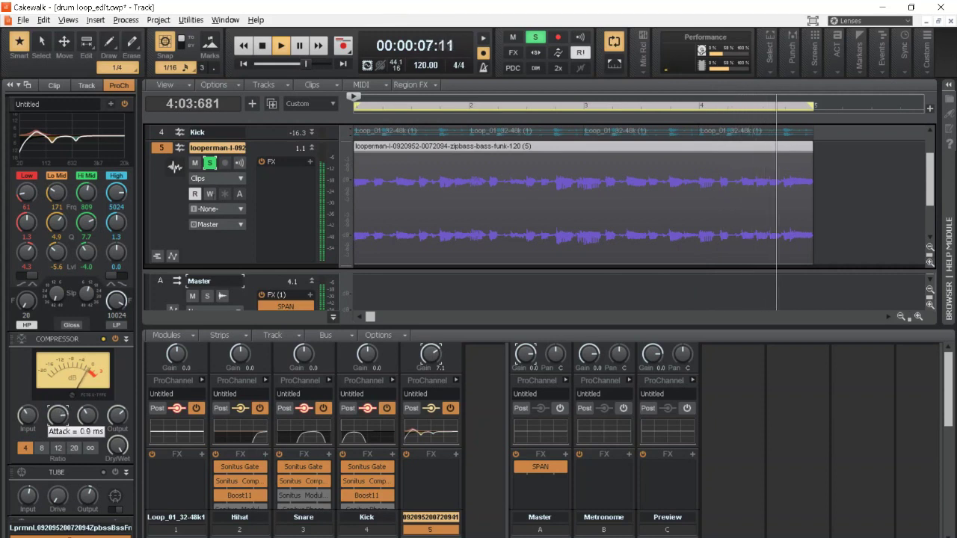
{"action": "scroll", "coordinate": [57, 416], "scroll_direction": "up", "scroll_amount": 2}
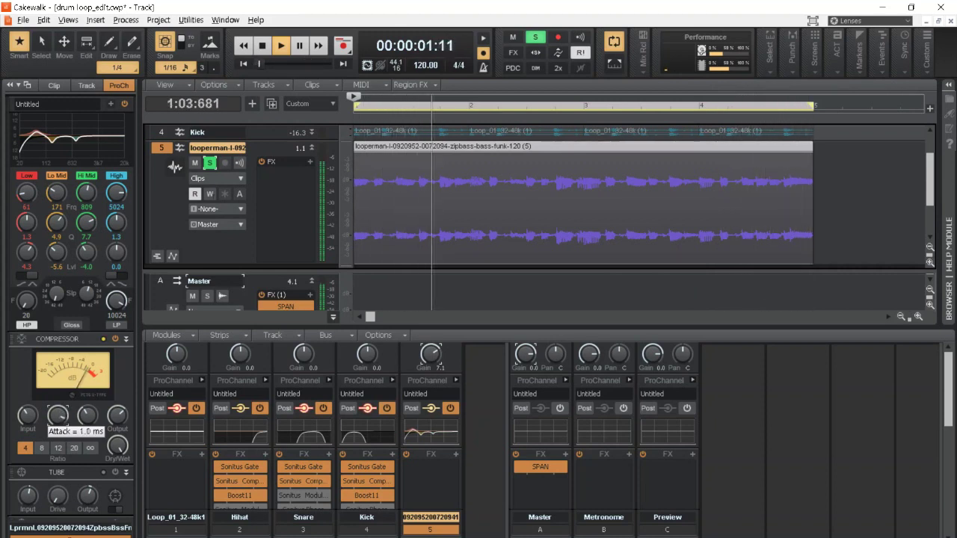
{"action": "scroll", "coordinate": [57, 416], "scroll_direction": "up", "scroll_amount": 1}
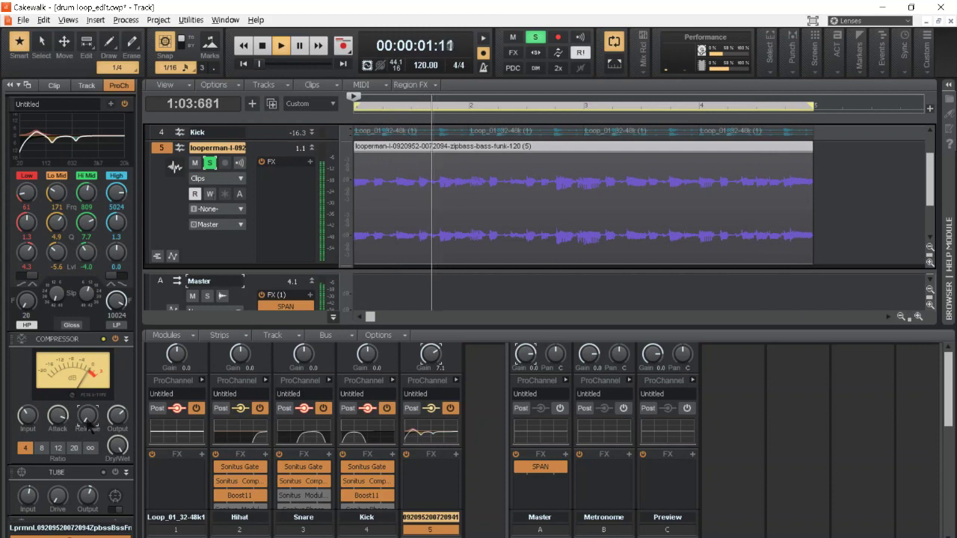
Step: Shorten the compressor's release and set its Dry/Wet mix to 100%
{"action": "left_click_drag", "start_coordinate": [86, 421], "coordinate": [86, 410]}
{"action": "scroll", "coordinate": [88, 416], "scroll_direction": "down", "scroll_amount": 4}
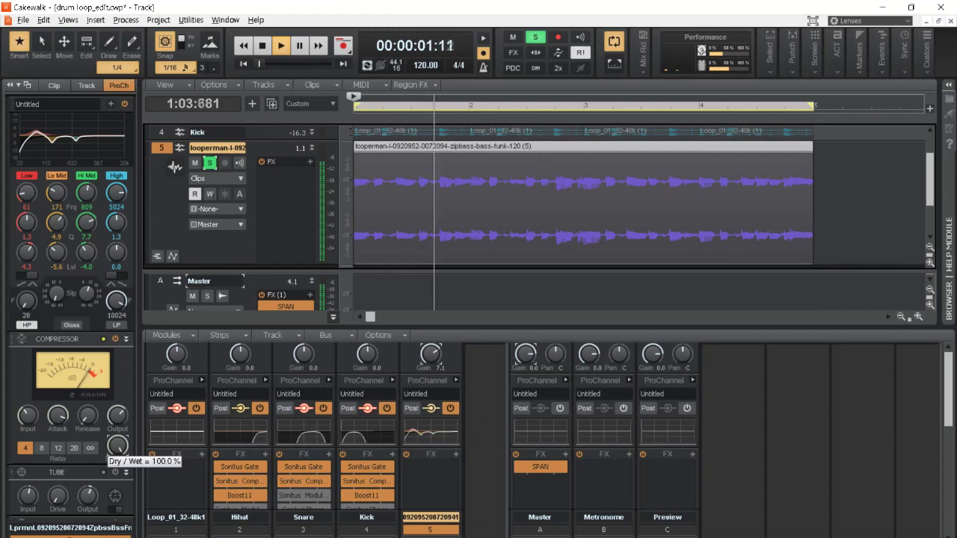
{"action": "scroll", "coordinate": [117, 449], "scroll_direction": "down", "scroll_amount": 3}
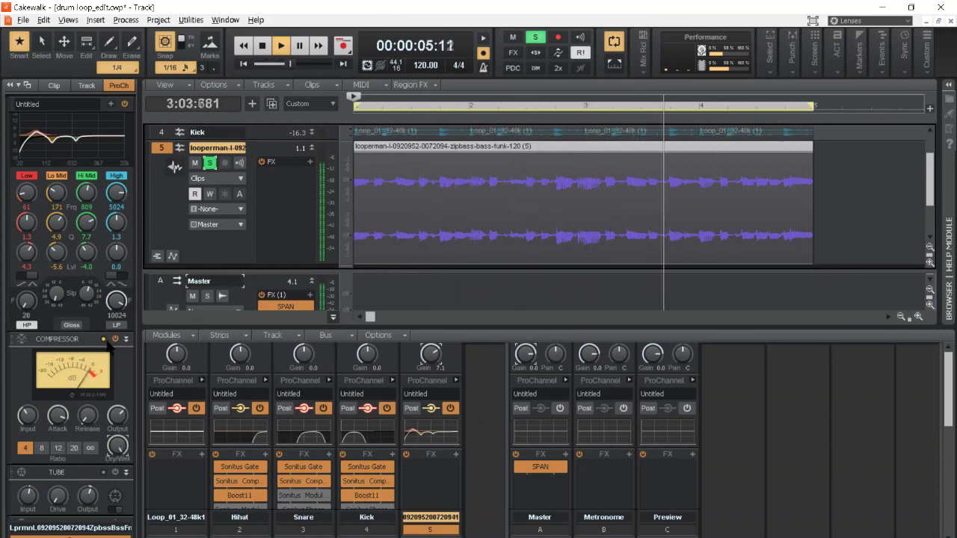
{"action": "scroll", "coordinate": [108, 364], "scroll_direction": "down", "scroll_amount": 5}
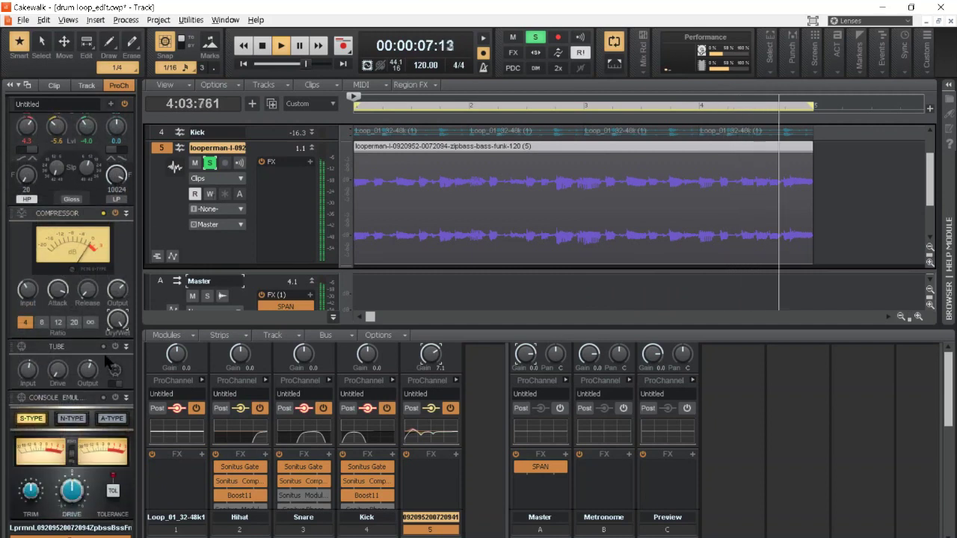
Step: Unsolo the bass track and rebalance the faders, with the Loop_01 track at -4.5 dB and the bass at 1.1 dB
{"action": "left_click", "coordinate": [210, 163]}
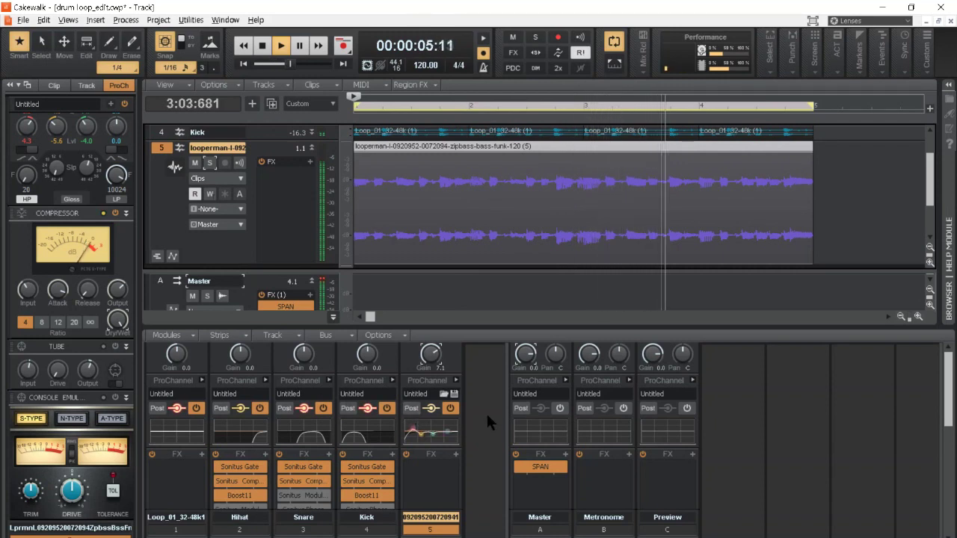
{"action": "scroll", "coordinate": [484, 394], "scroll_direction": "down", "scroll_amount": 5}
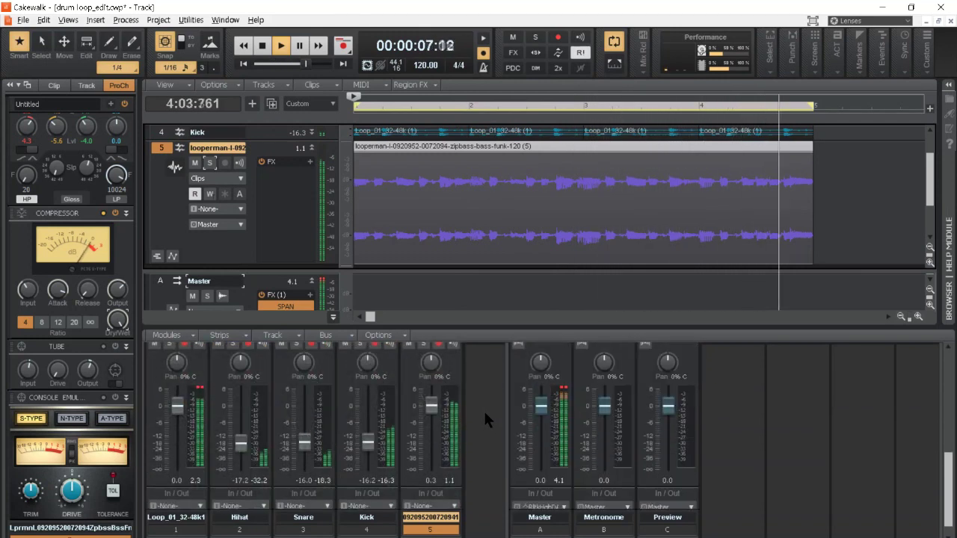
{"action": "left_click_drag", "start_coordinate": [432, 387], "coordinate": [434, 451]}
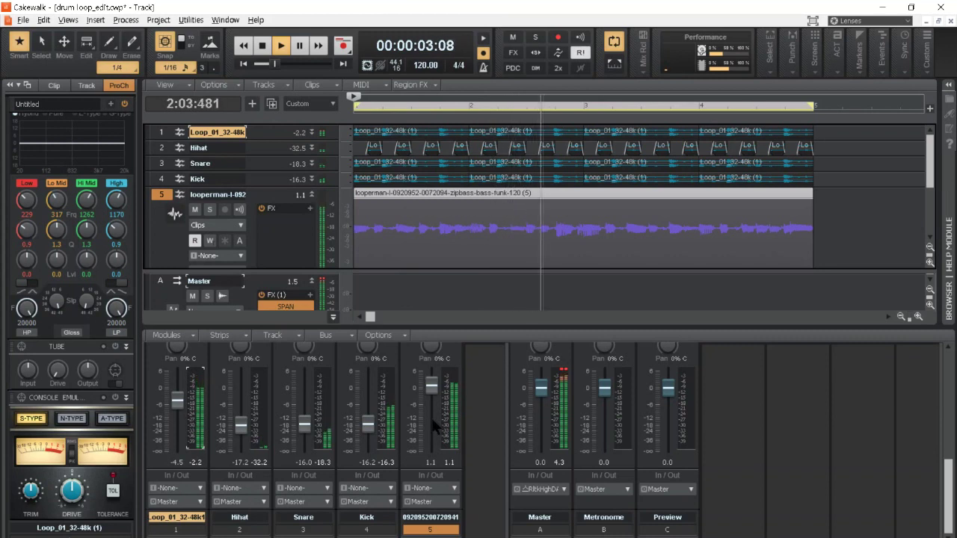
Step: Lower the bass fader to -2.1 dB while checking the reset master peak meter, and reselect the bass track
{"action": "mouse_move", "coordinate": [431, 387]}
{"action": "left_mouse_down"}
{"action": "mouse_move", "coordinate": [432, 445]}
{"action": "mouse_move", "coordinate": [431, 394]}
{"action": "left_mouse_up"}
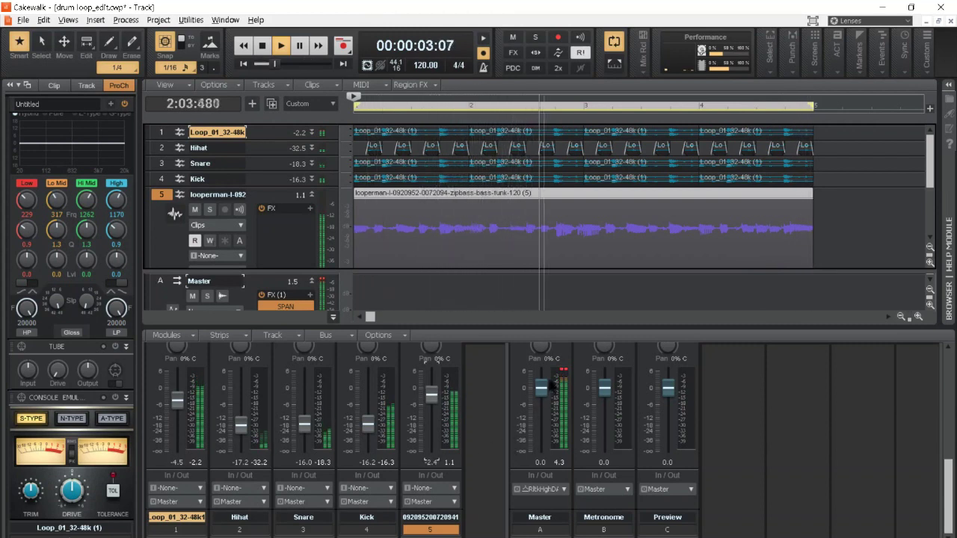
{"action": "left_click", "coordinate": [561, 378]}
{"action": "mouse_move", "coordinate": [430, 395]}
{"action": "left_mouse_down"}
{"action": "mouse_move", "coordinate": [430, 452]}
{"action": "mouse_move", "coordinate": [432, 395]}
{"action": "left_mouse_up"}
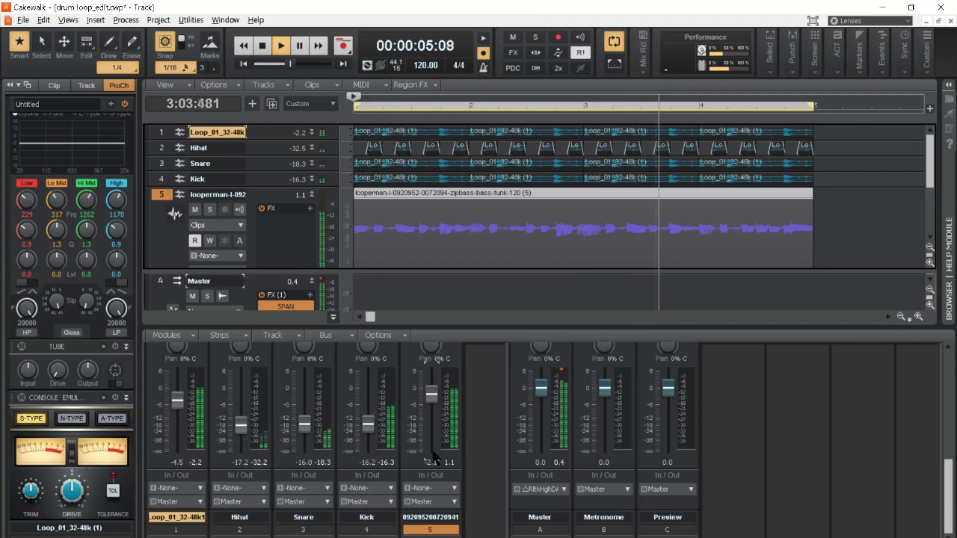
{"action": "left_click", "coordinate": [161, 236]}
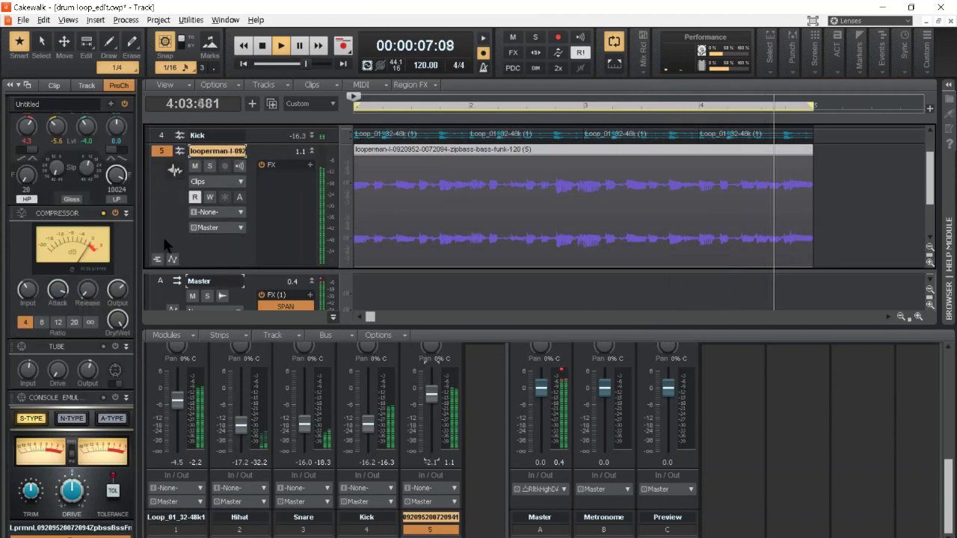